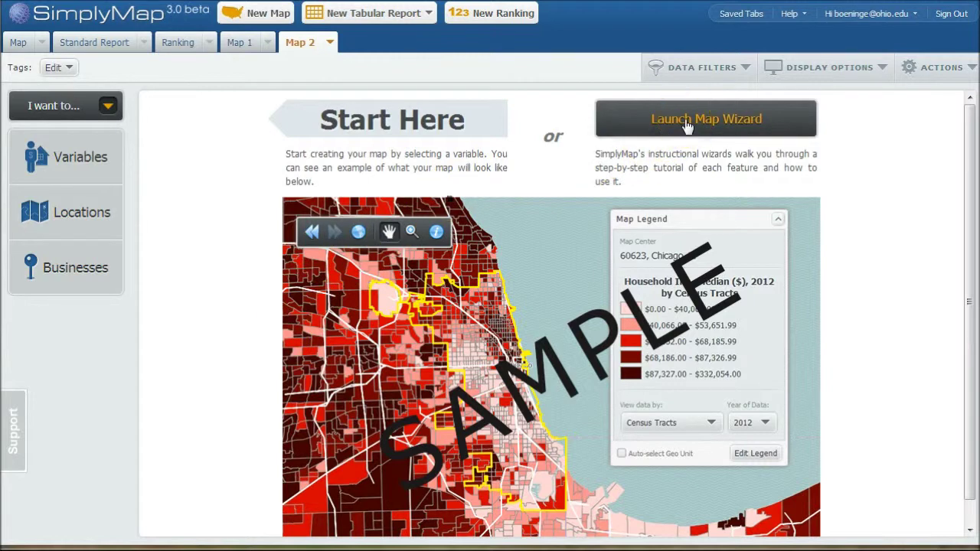
# Step: Open the variable browser from the Start Here banner on the Map 2 tab
pyautogui.click(381, 117)
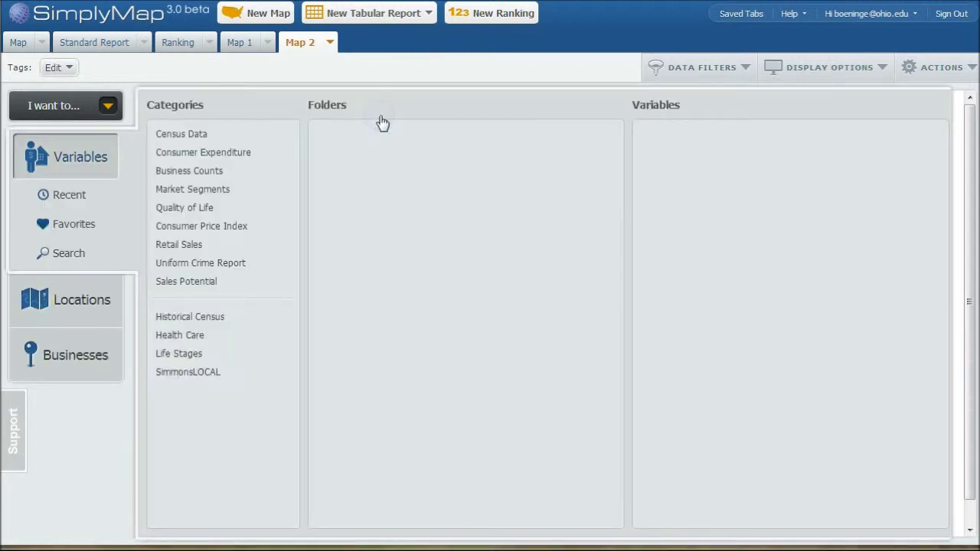
# Step: Map the 2011 physical fitness program 3–4 times a week variable from the Recent variables
pyautogui.click(366, 123)
pyautogui.click(71, 161)
pyautogui.click(63, 197)
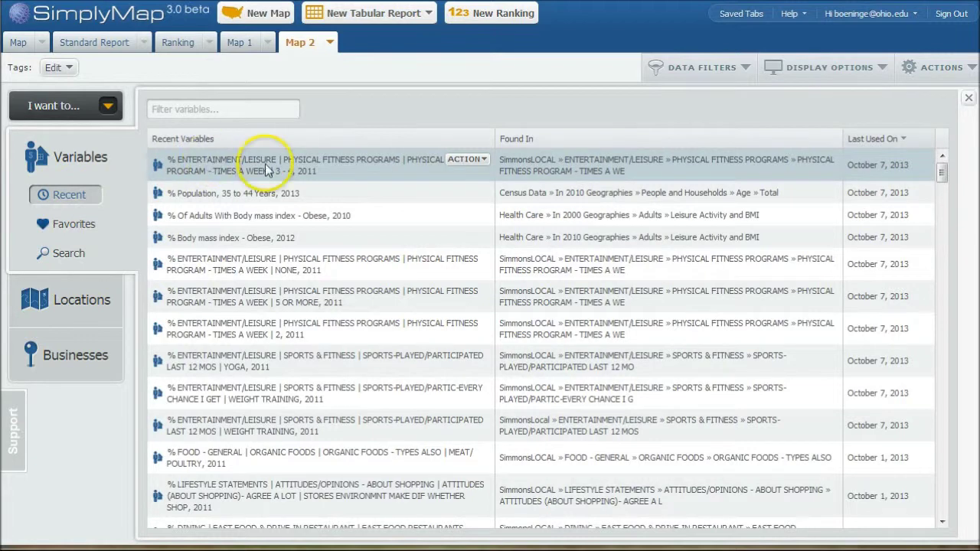
pyautogui.click(464, 159)
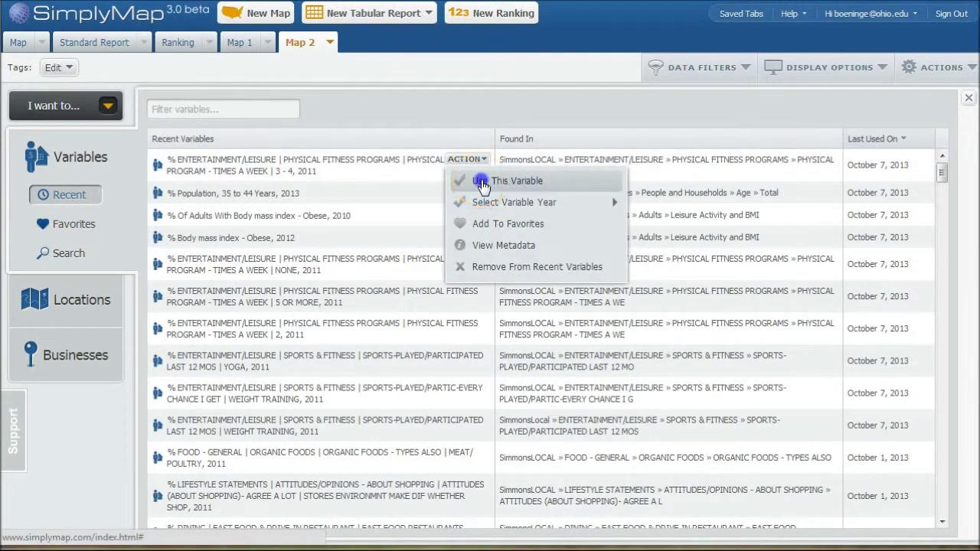
pyautogui.click(484, 185)
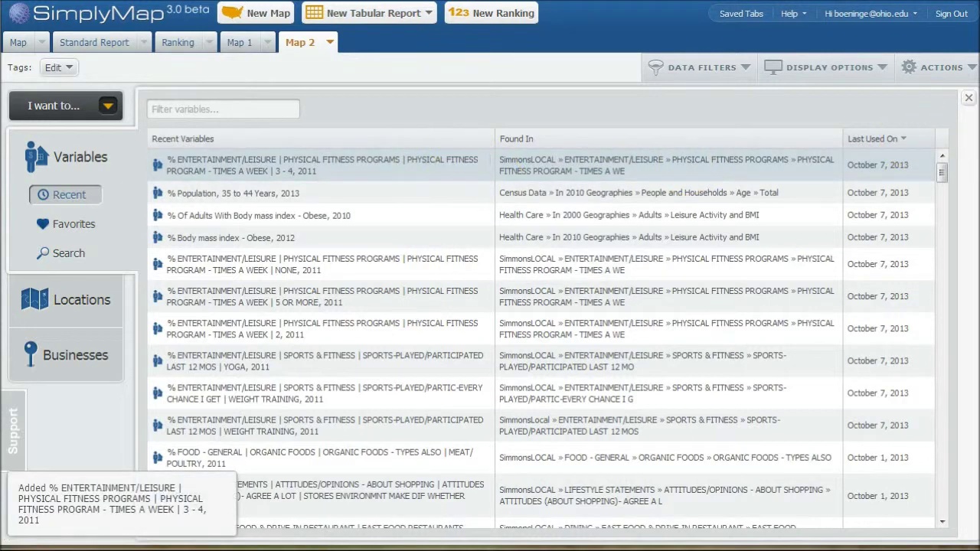
pyautogui.click(969, 102)
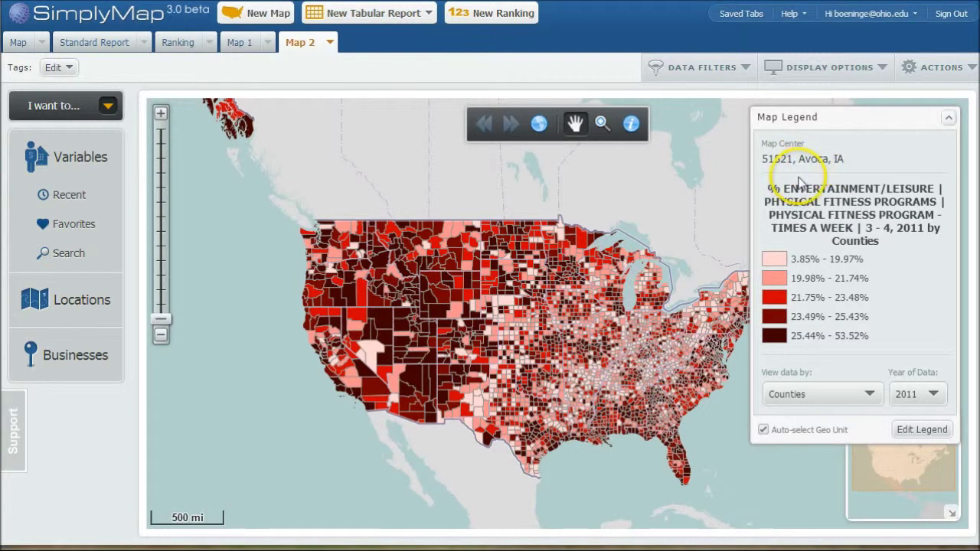
# Step: Set Indianapolis, IN from the recent locations as the map location
pyautogui.click(79, 300)
pyautogui.click(65, 255)
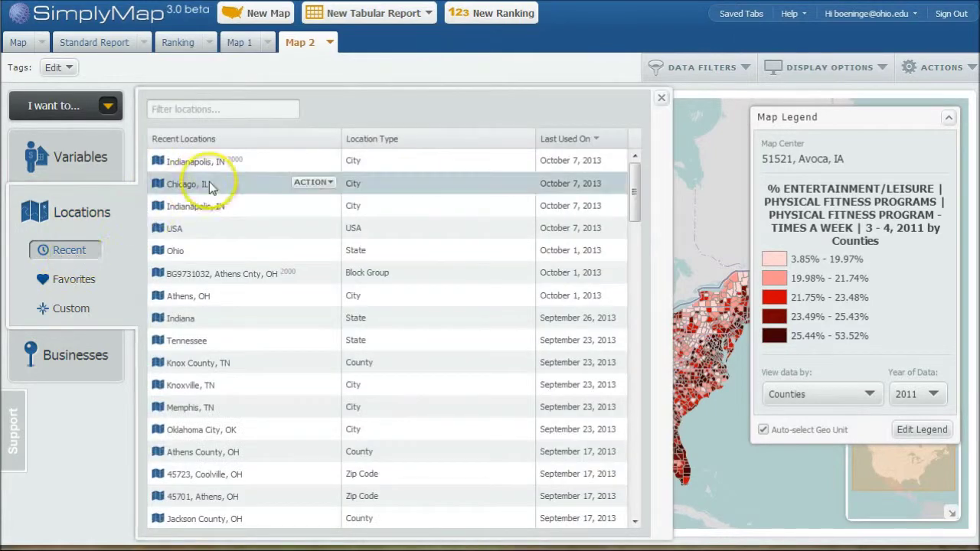
pyautogui.moveTo(230, 159)
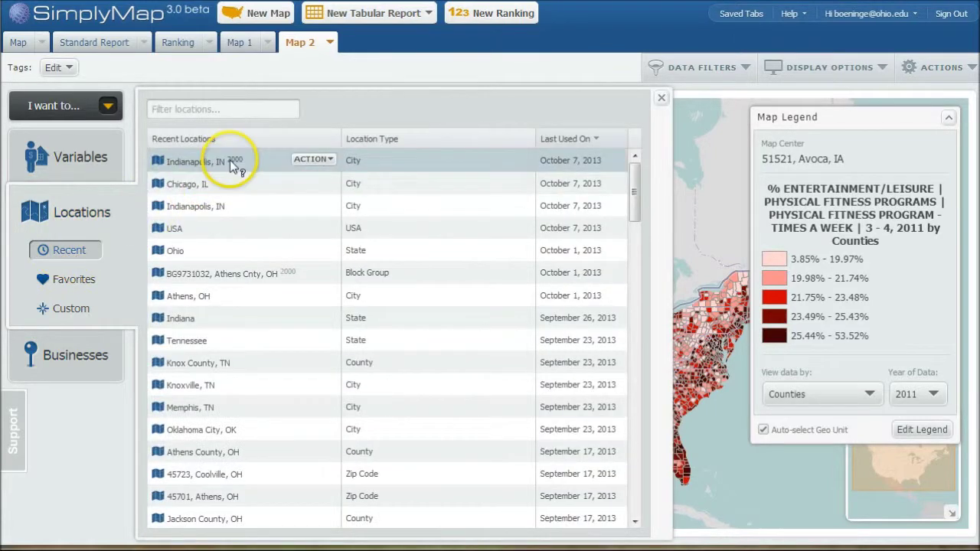
pyautogui.click(309, 160)
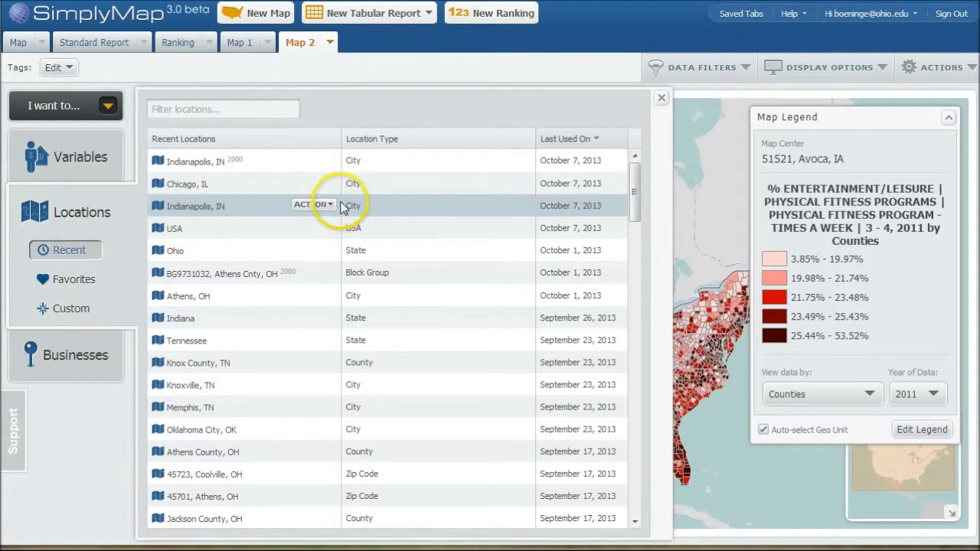
pyautogui.click(312, 204)
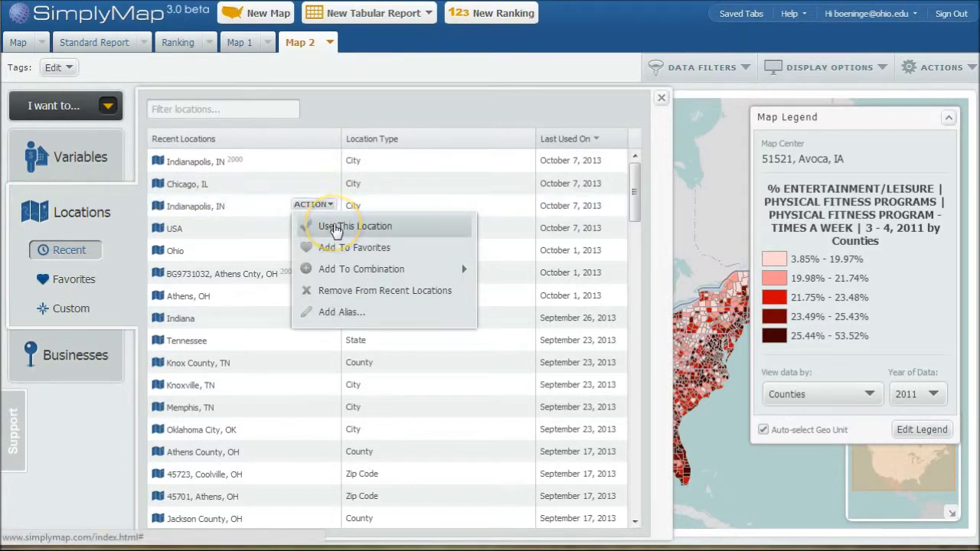
pyautogui.click(335, 228)
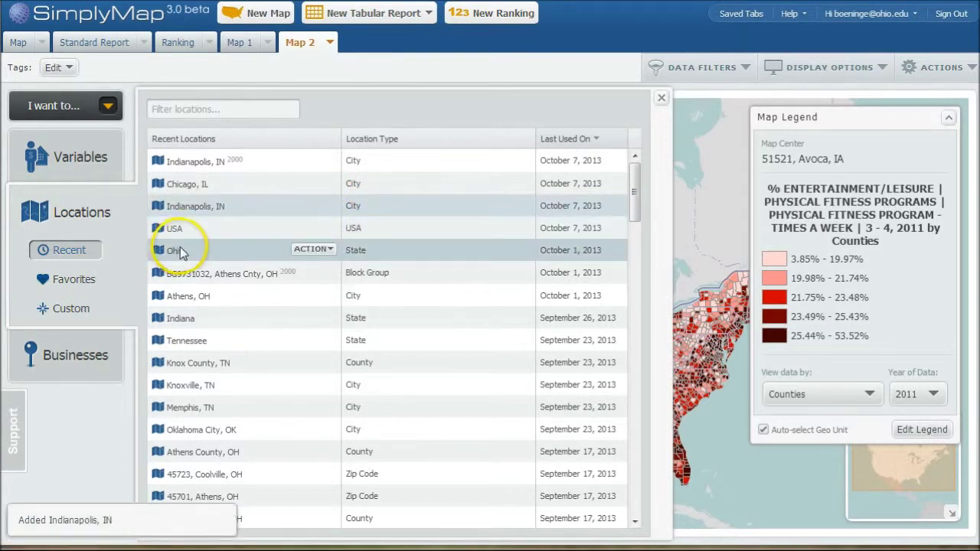
pyautogui.click(661, 97)
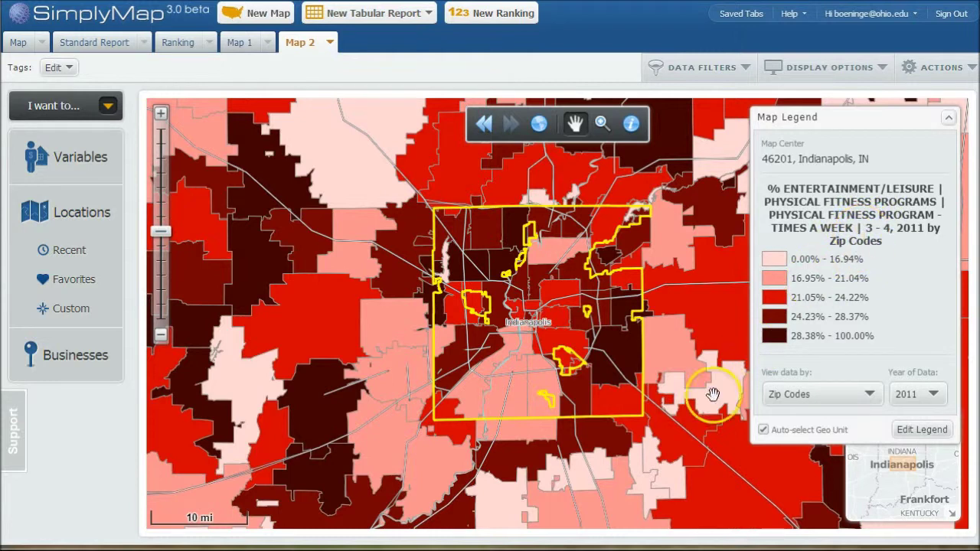
# Step: View the data by Census Tracts and zoom in one level on Indianapolis
pyautogui.click(874, 394)
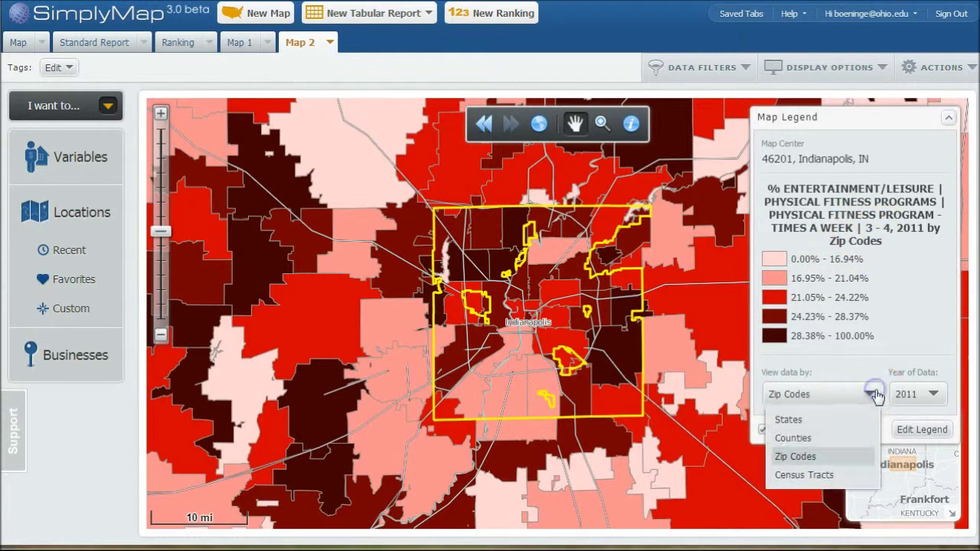
pyautogui.click(818, 476)
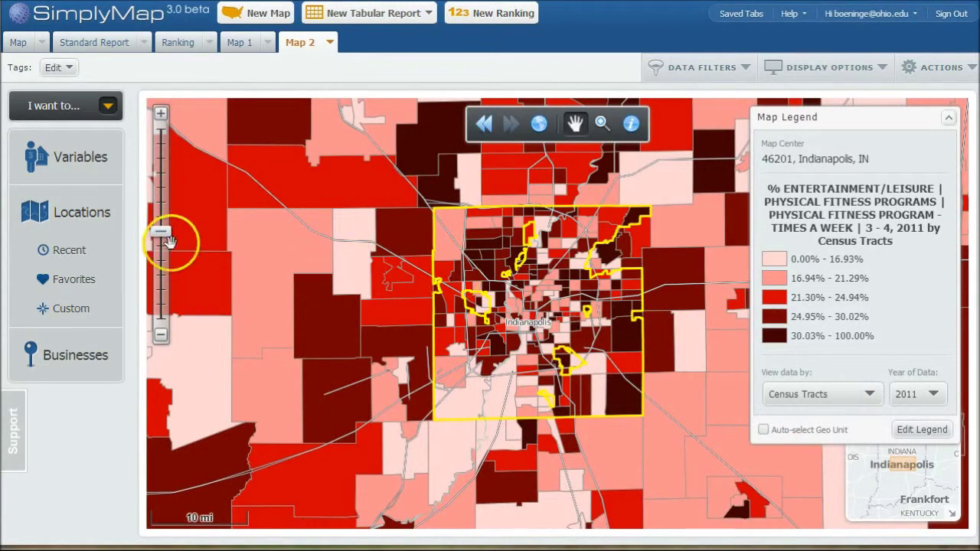
pyautogui.click(160, 113)
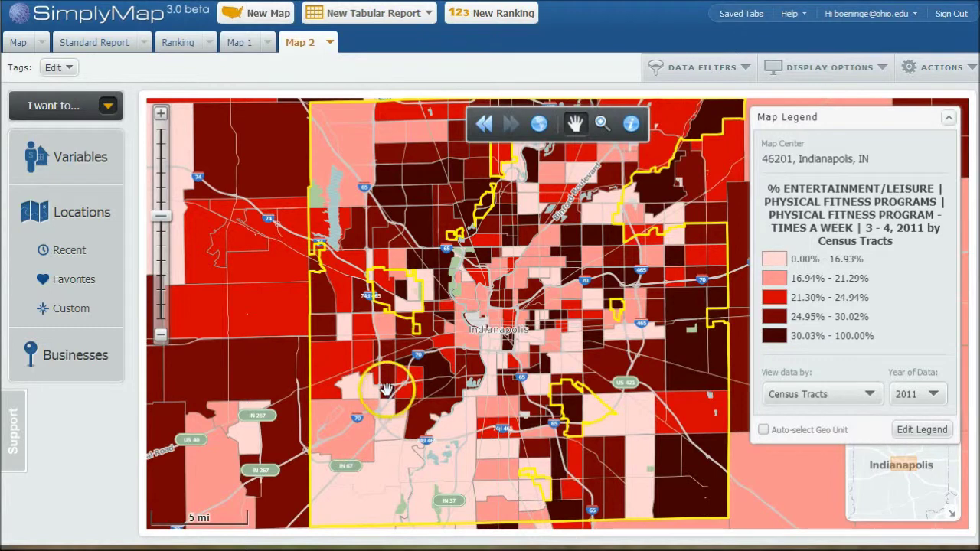
# Step: Create a new business criteria named 'Fitness Centers 2' using the Primary NAICS Code attribute
pyautogui.click(63, 359)
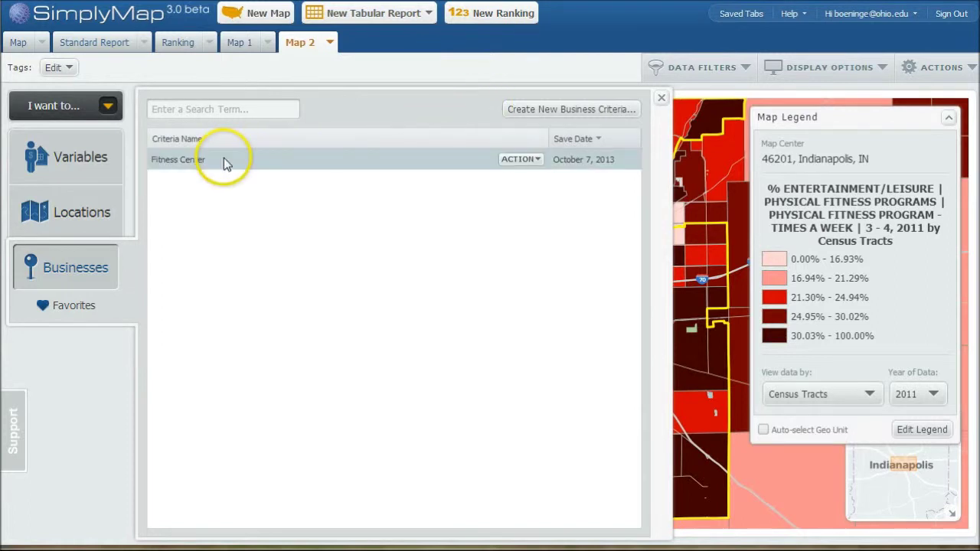
pyautogui.click(556, 112)
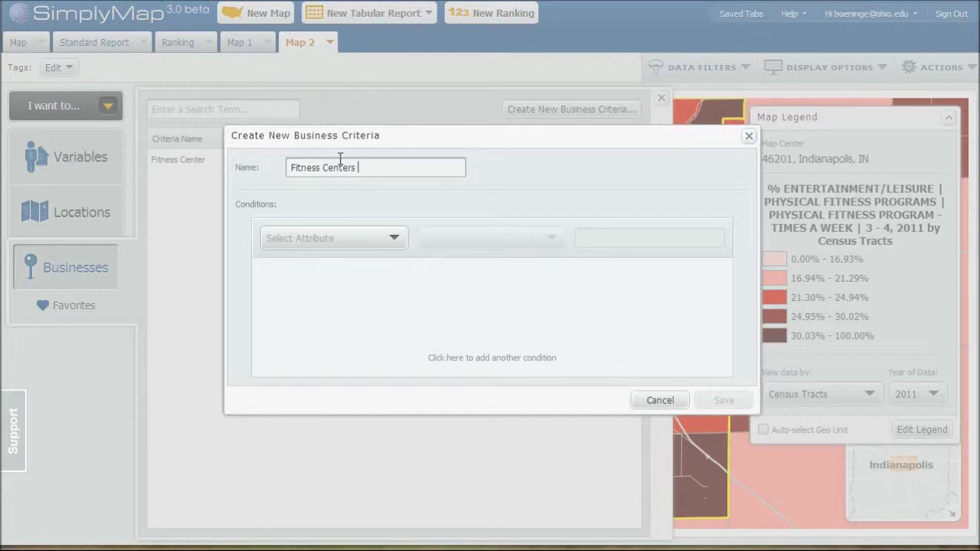
pyautogui.click(361, 239)
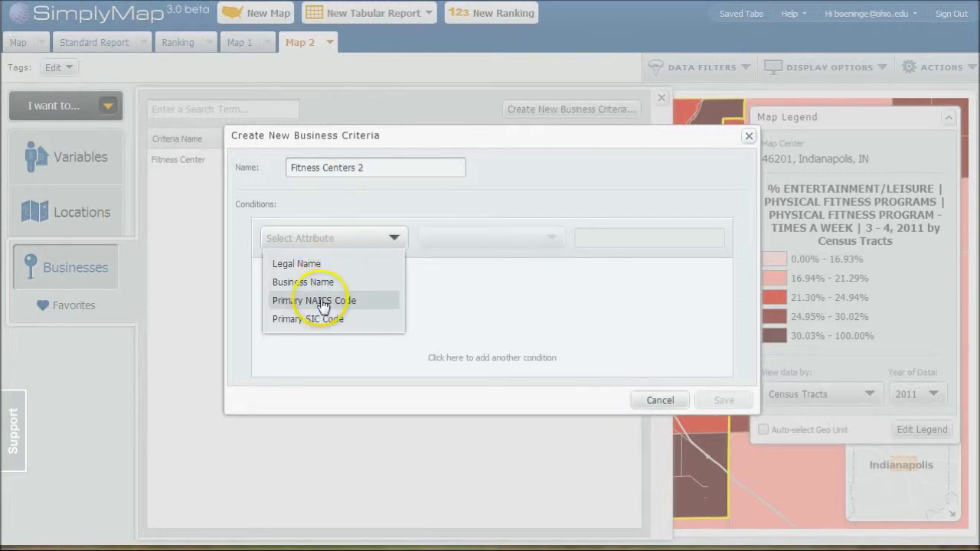
pyautogui.click(323, 302)
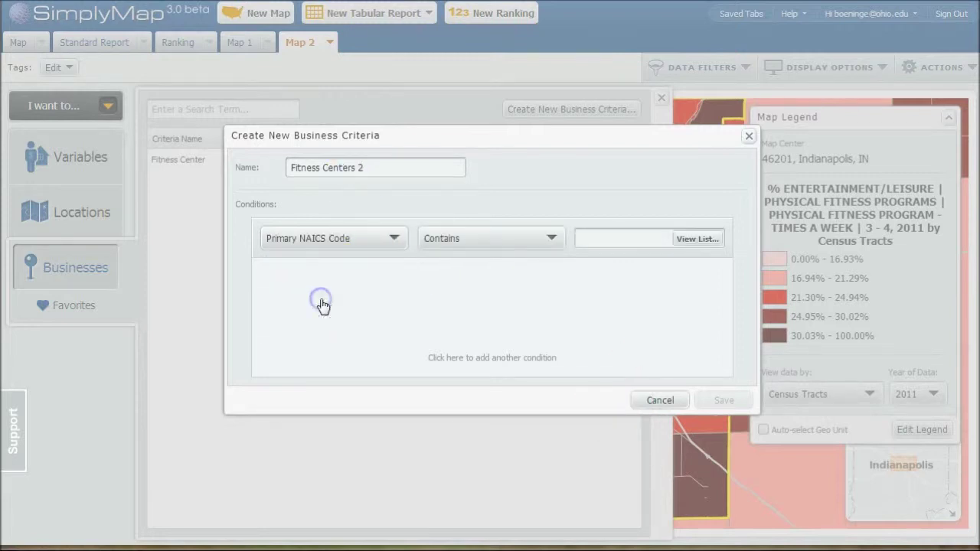
# Step: Add NAICS code 713940, Fitness and Recreational Sports Centers, as the condition and save
pyautogui.click(699, 240)
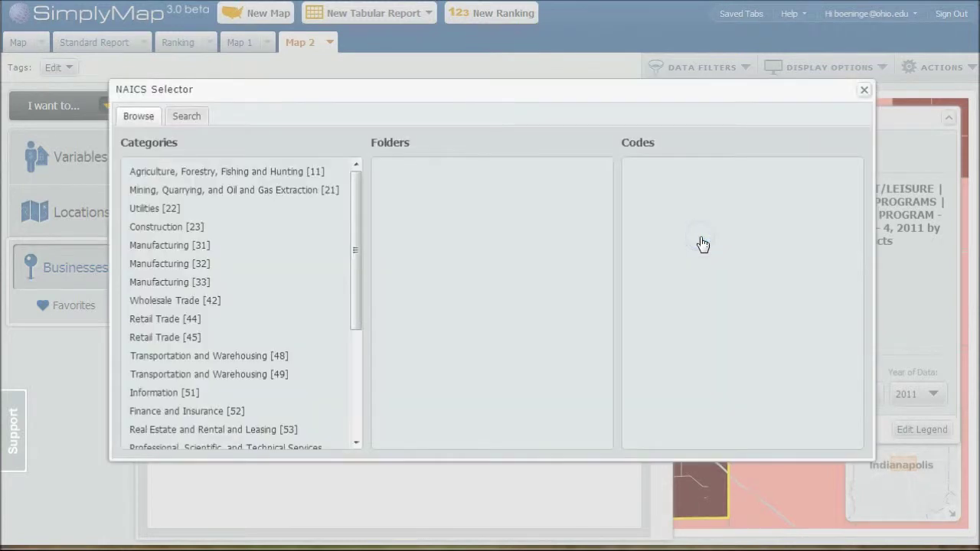
pyautogui.scroll(-3, 213, 283)
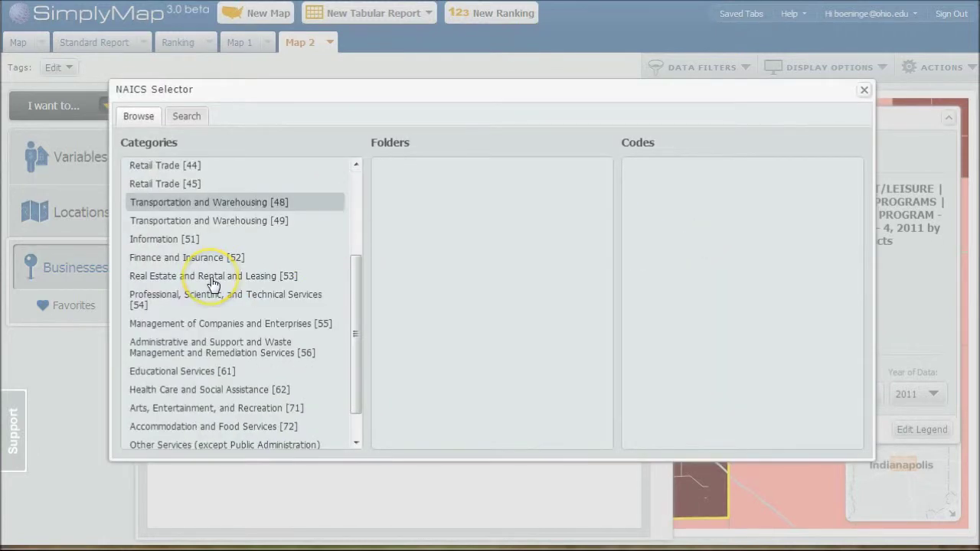
pyautogui.click(261, 412)
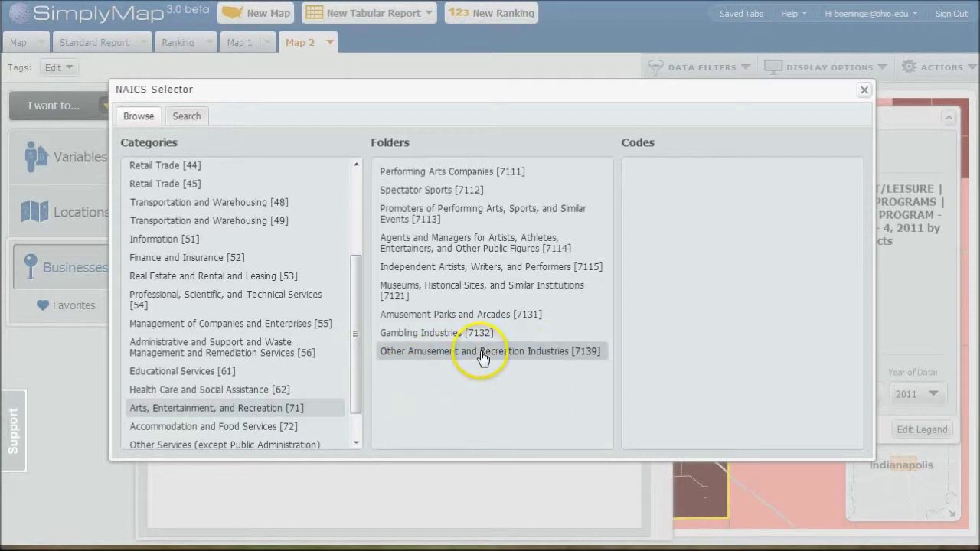
pyautogui.click(521, 357)
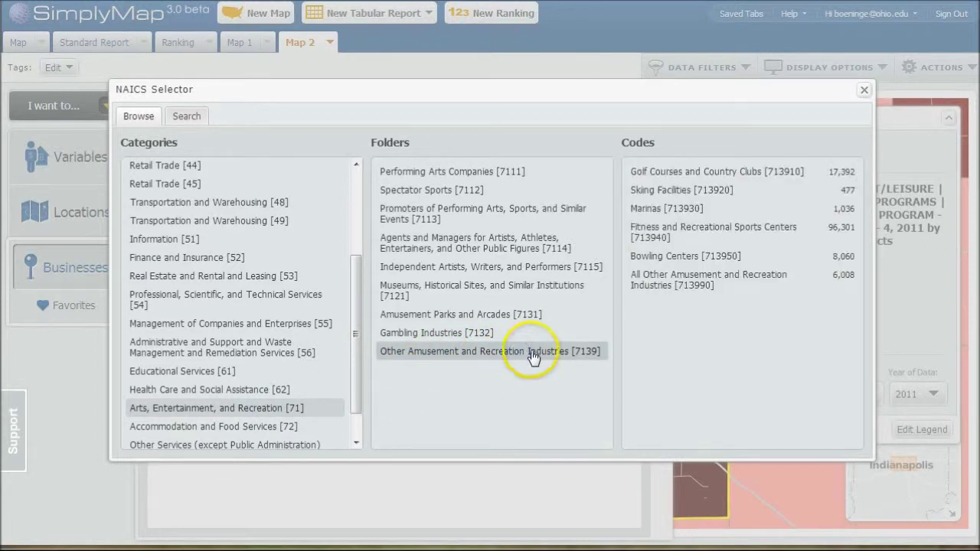
pyautogui.moveTo(650, 235)
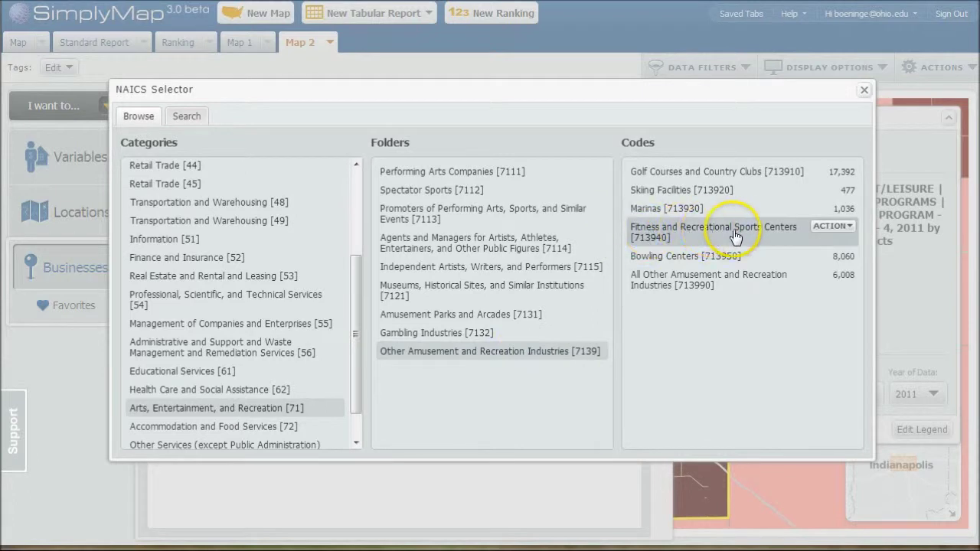
pyautogui.click(832, 226)
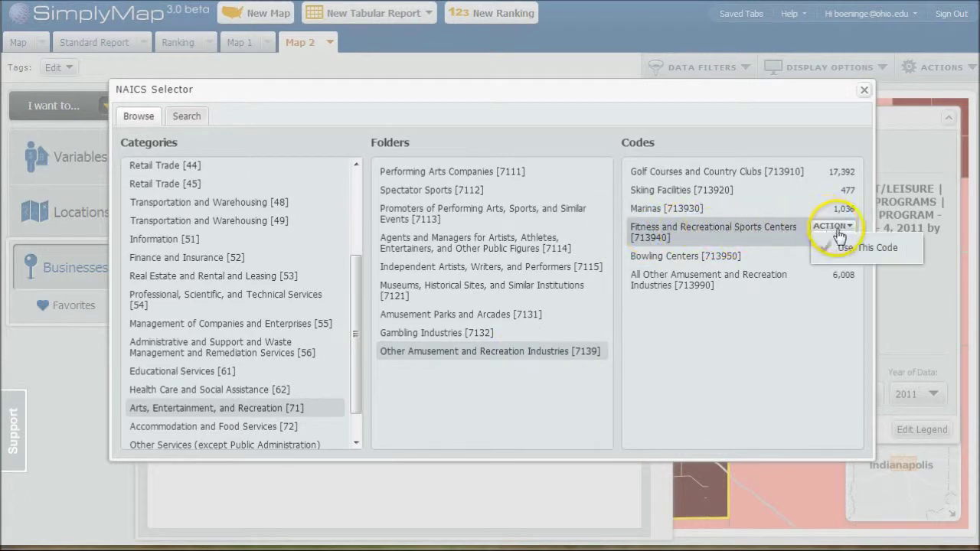
pyautogui.click(850, 249)
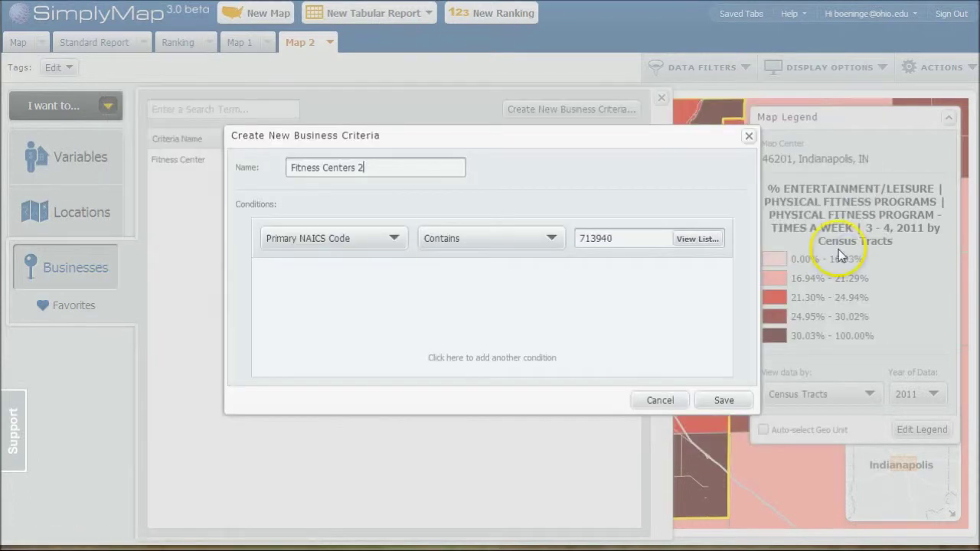
pyautogui.click(724, 401)
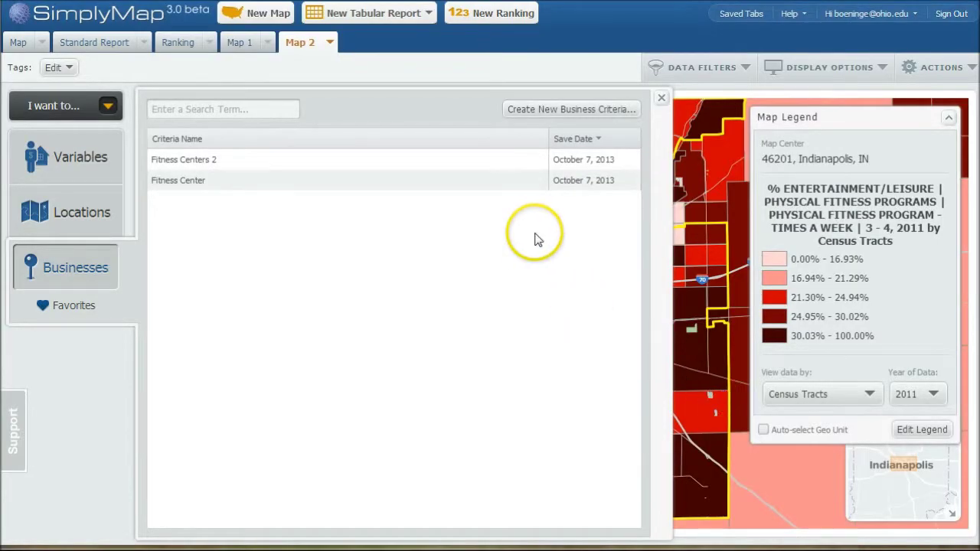
# Step: Plot the Fitness Centers 2 business locations on the Indianapolis census-tract map
pyautogui.click(528, 181)
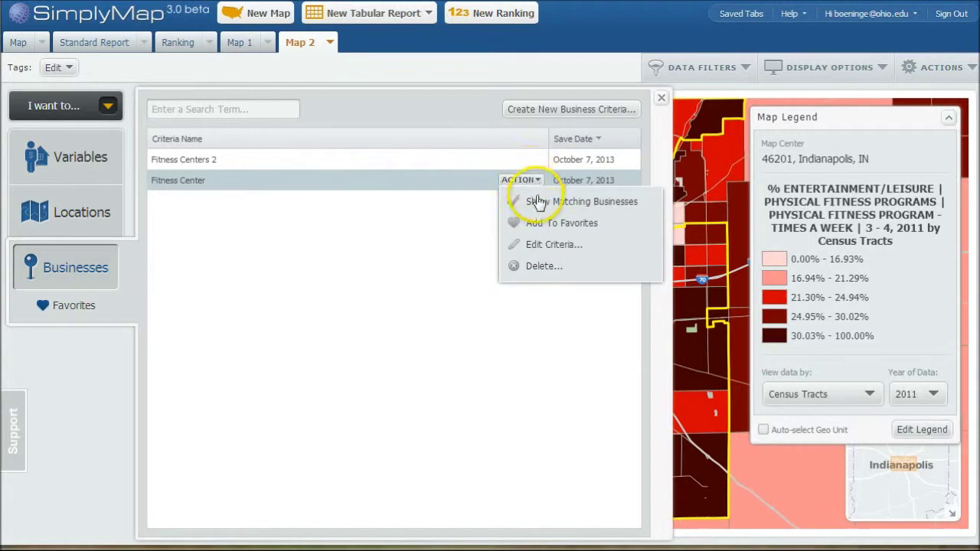
pyautogui.click(551, 201)
pyautogui.click(411, 180)
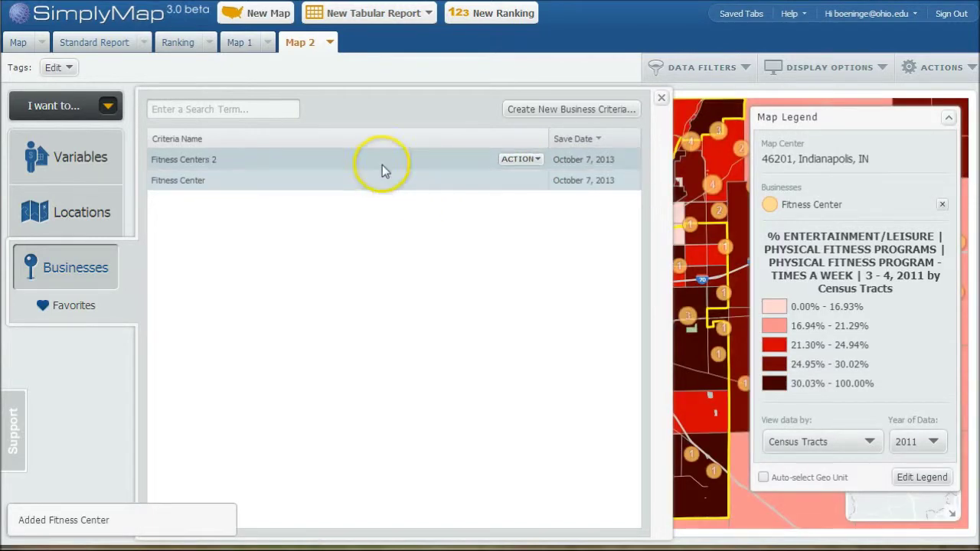
pyautogui.click(384, 158)
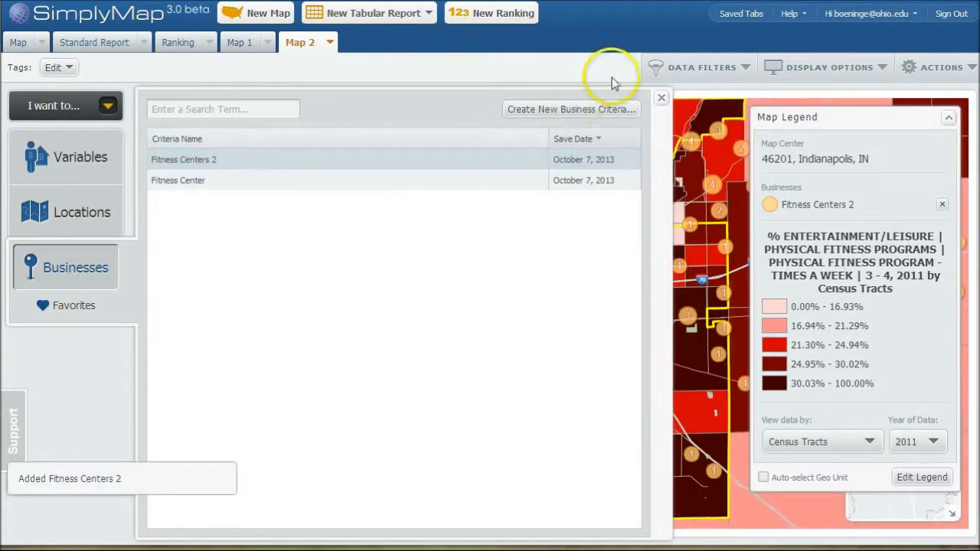
pyautogui.click(662, 101)
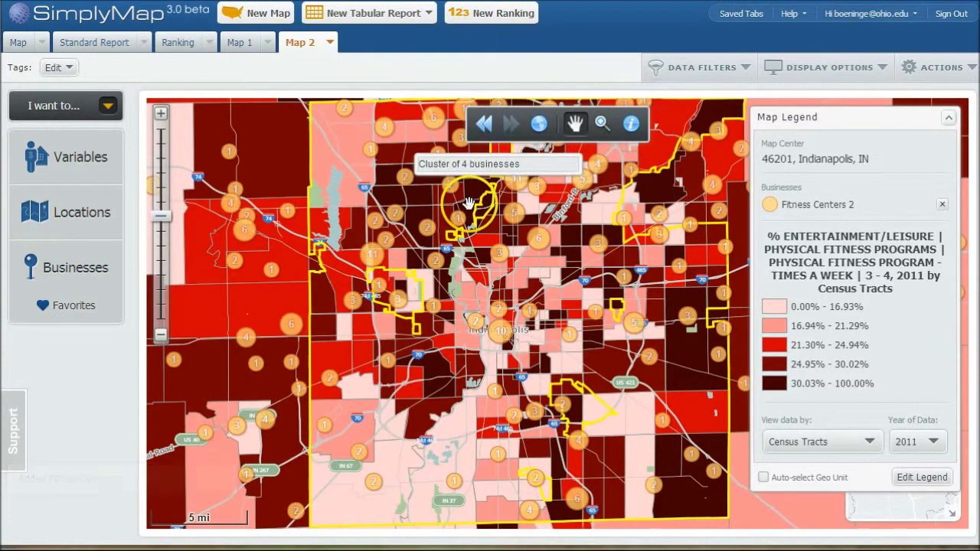
# Step: Inspect one business marker and a 6-business cluster, then zoom in one level
pyautogui.click(499, 478)
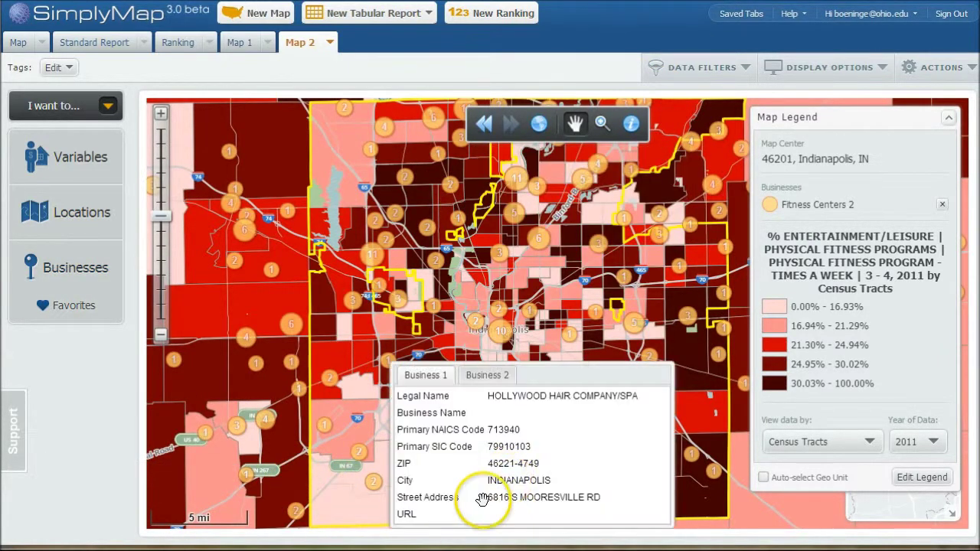
pyautogui.click(714, 392)
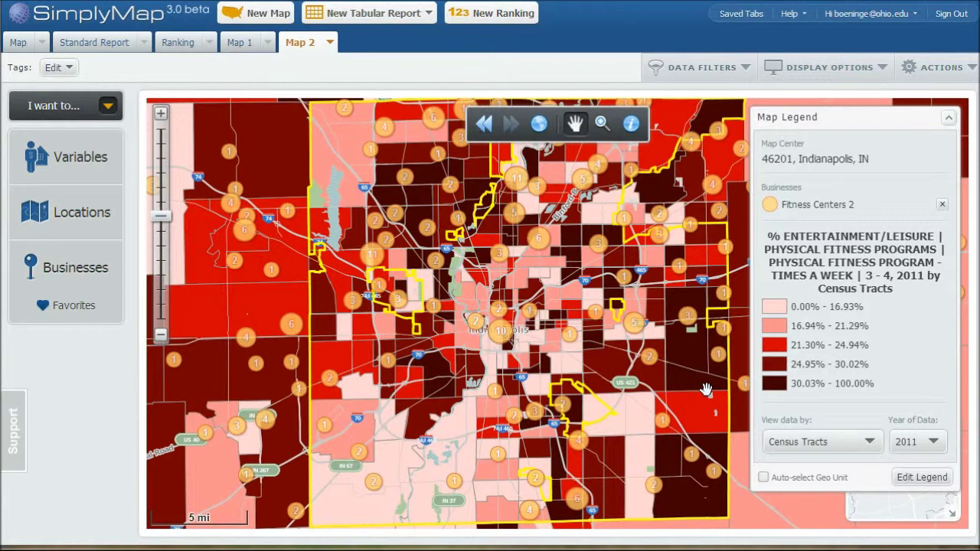
pyautogui.click(575, 239)
pyautogui.click(591, 243)
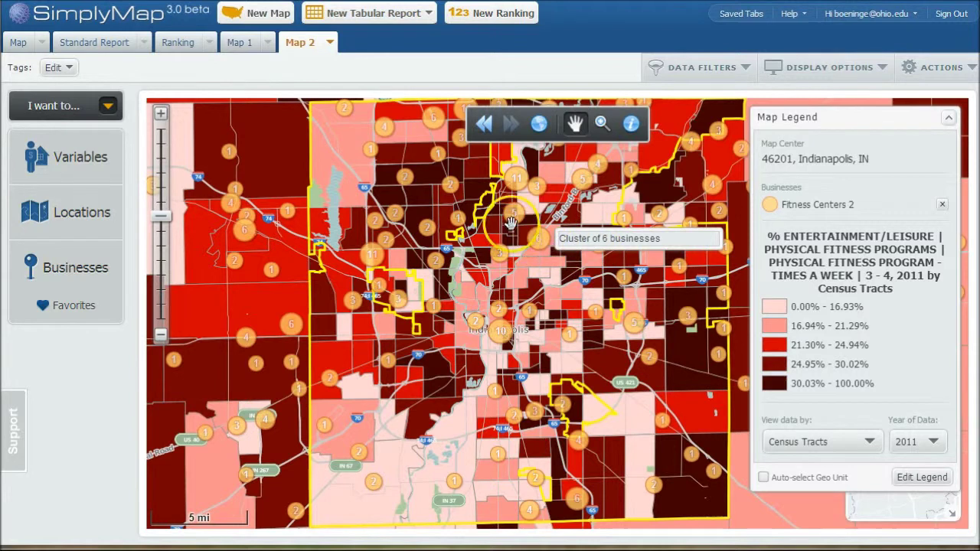
pyautogui.click(542, 187)
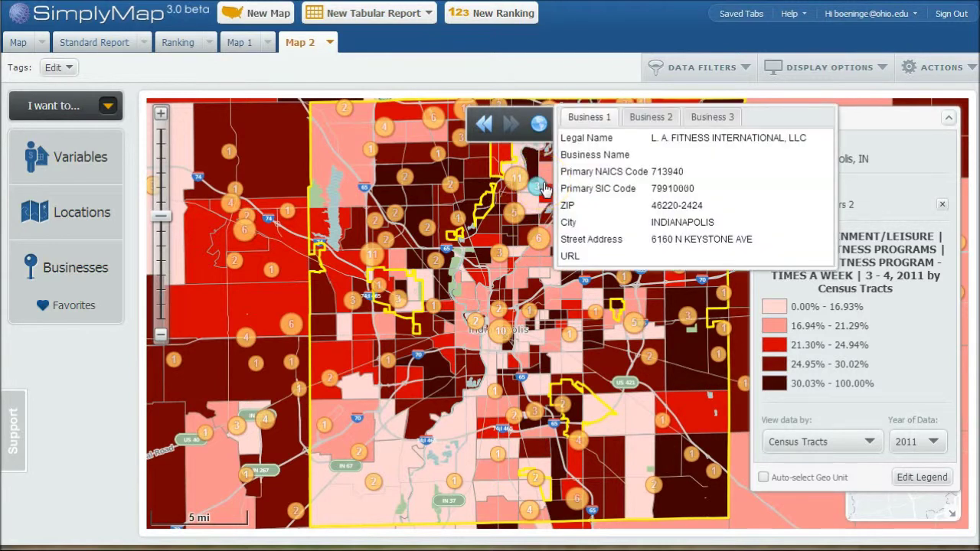
pyautogui.click(526, 306)
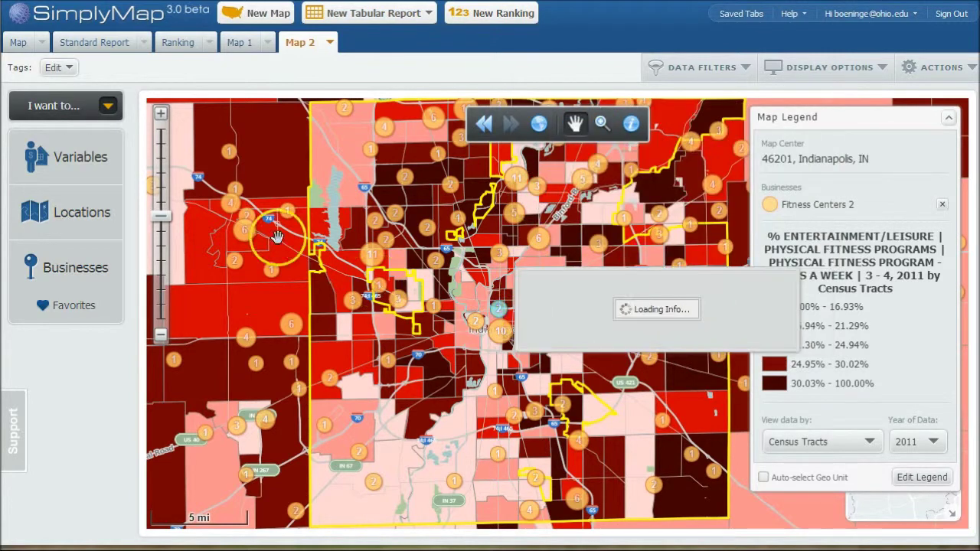
pyautogui.click(161, 115)
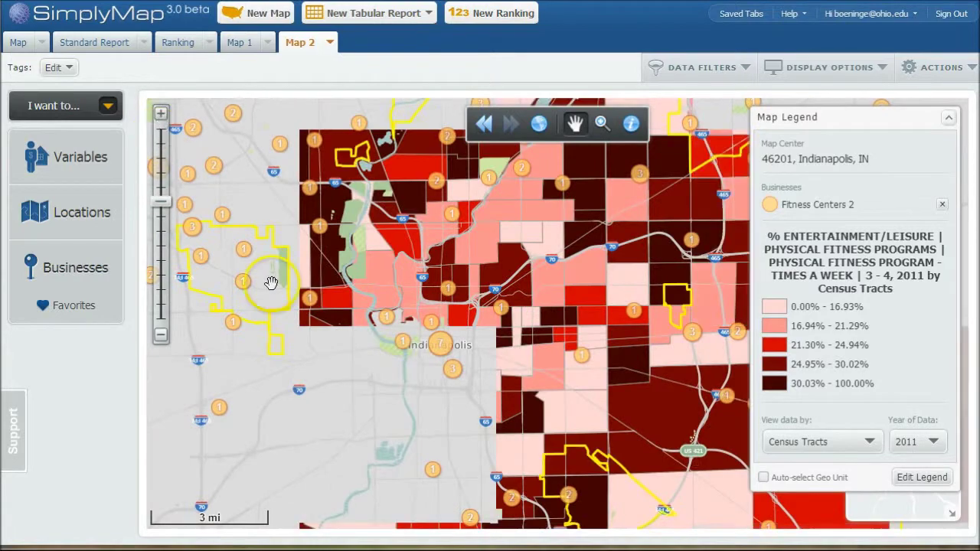
pyautogui.click(442, 345)
pyautogui.click(233, 113)
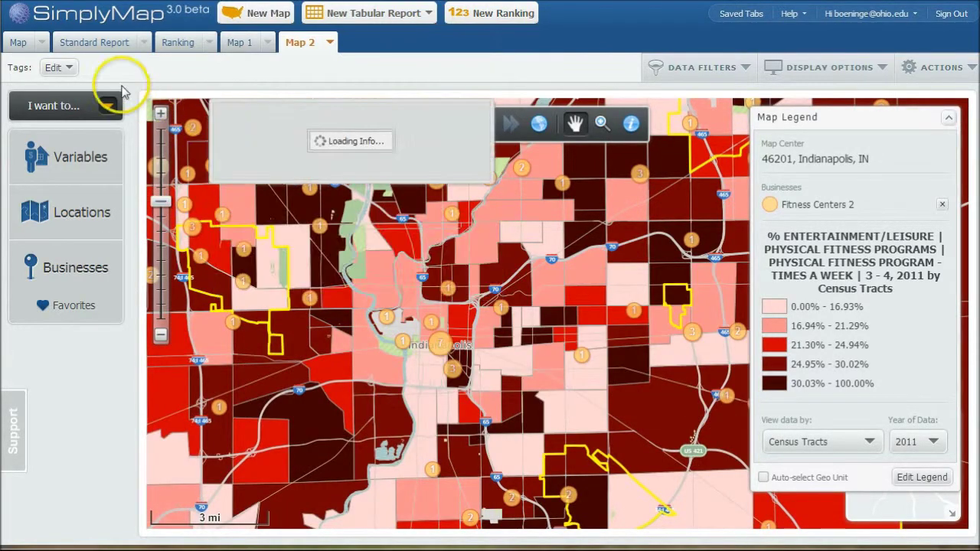
pyautogui.click(160, 113)
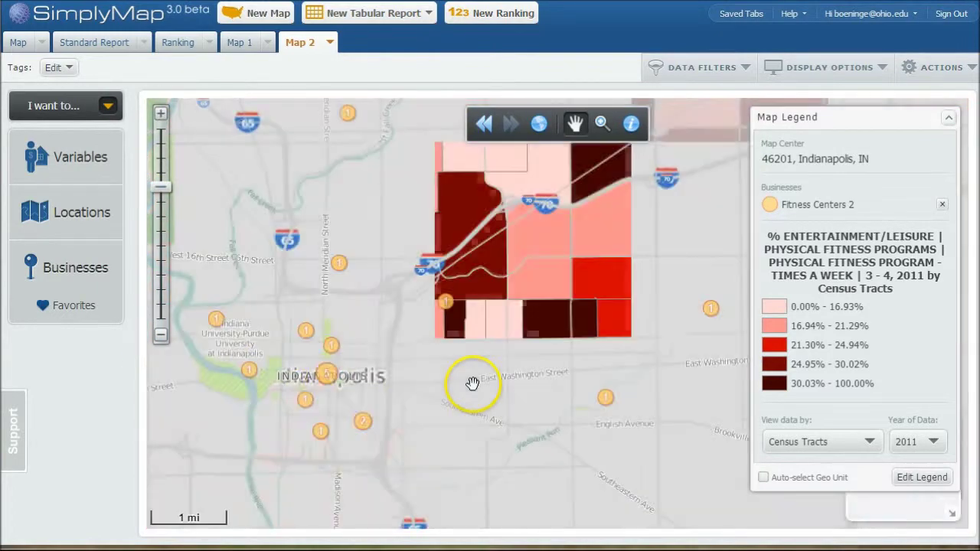
pyautogui.click(308, 400)
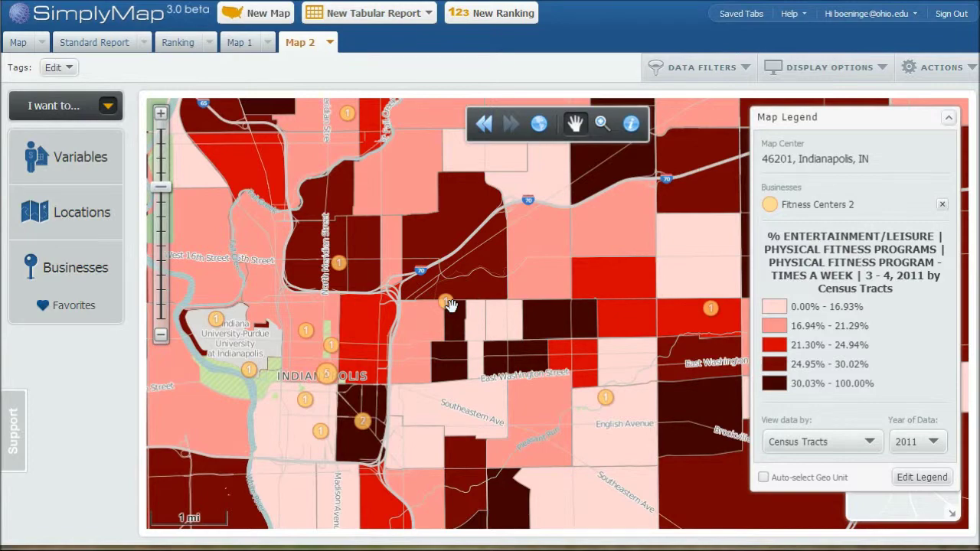
pyautogui.click(161, 337)
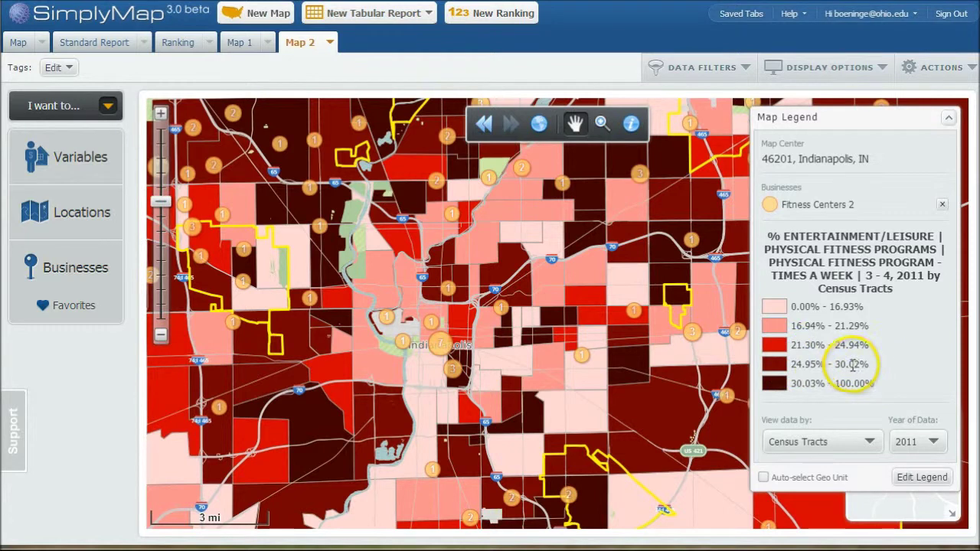
pyautogui.click(219, 410)
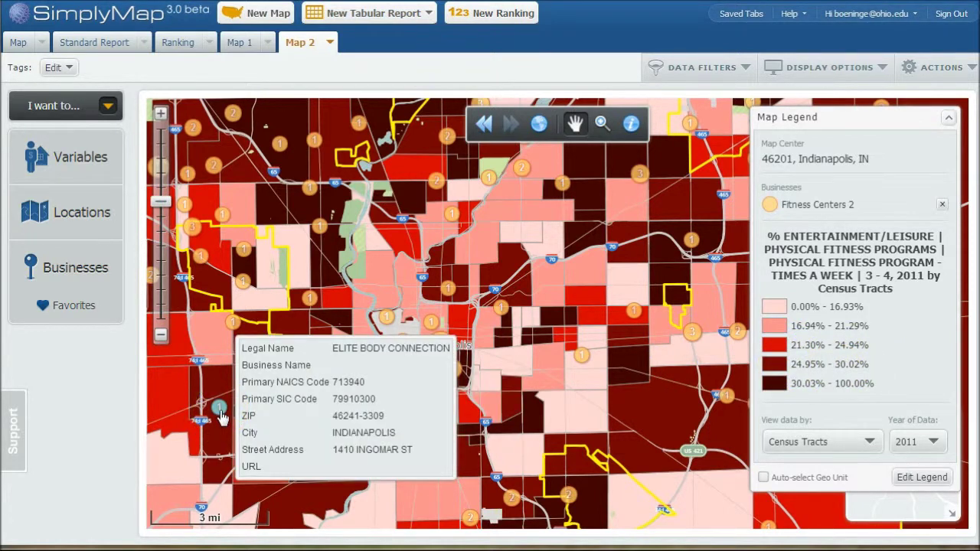
pyautogui.click(540, 424)
pyautogui.click(553, 426)
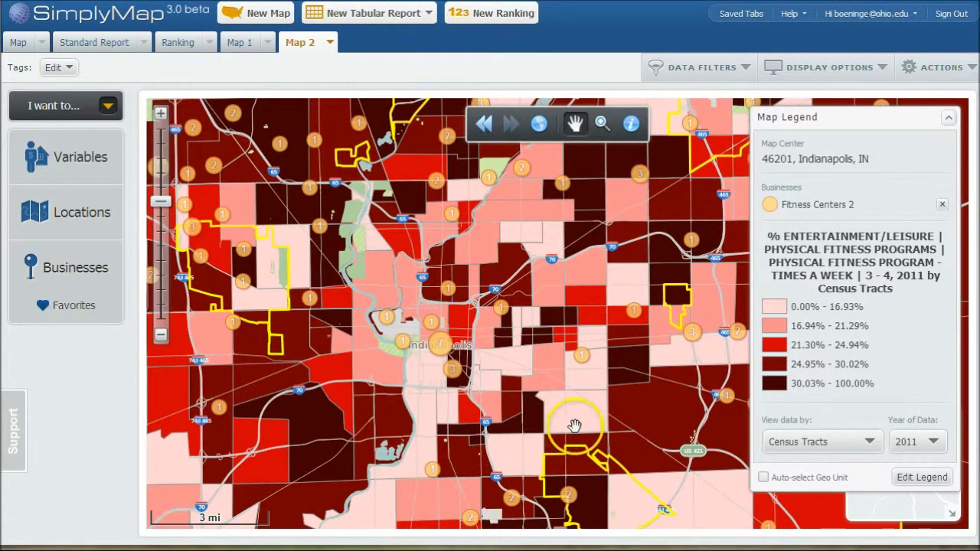
pyautogui.click(644, 379)
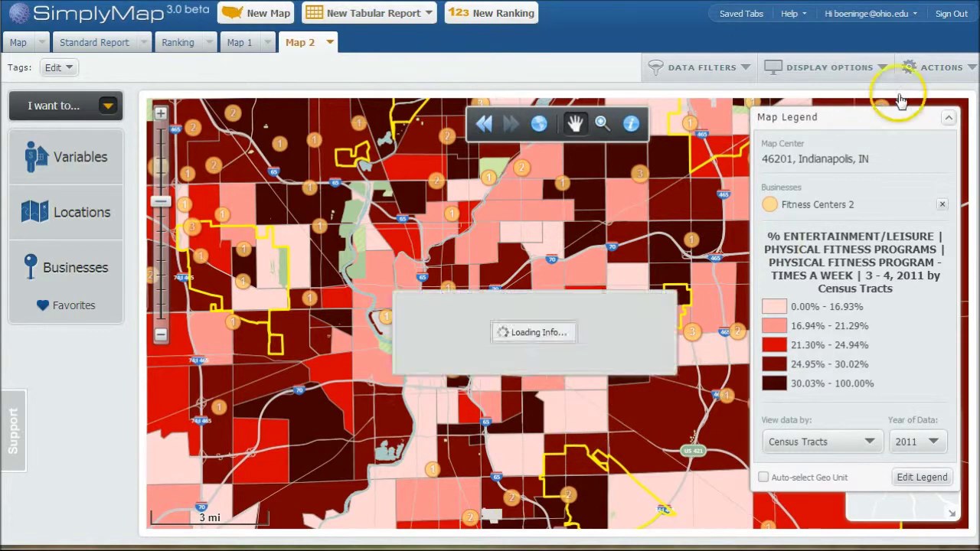
pyautogui.click(963, 71)
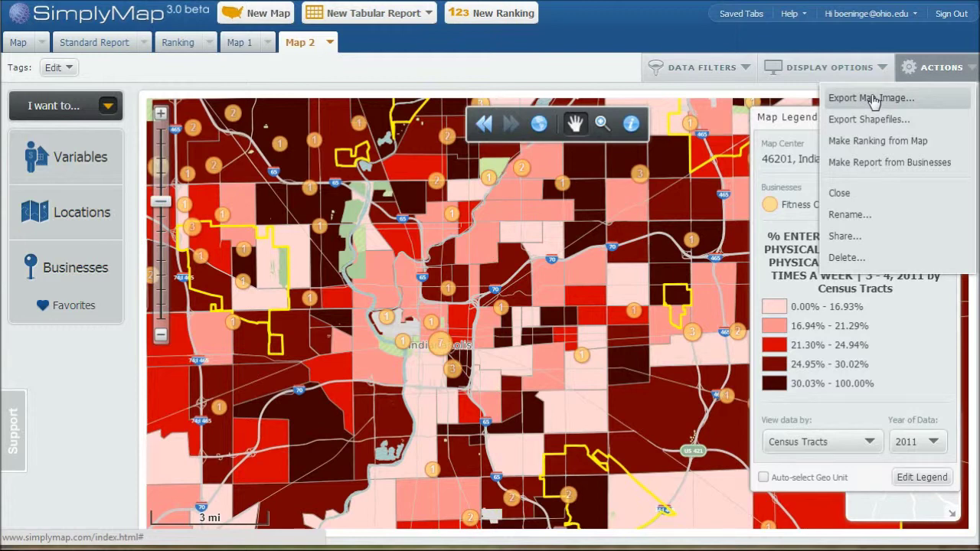
pyautogui.click(490, 178)
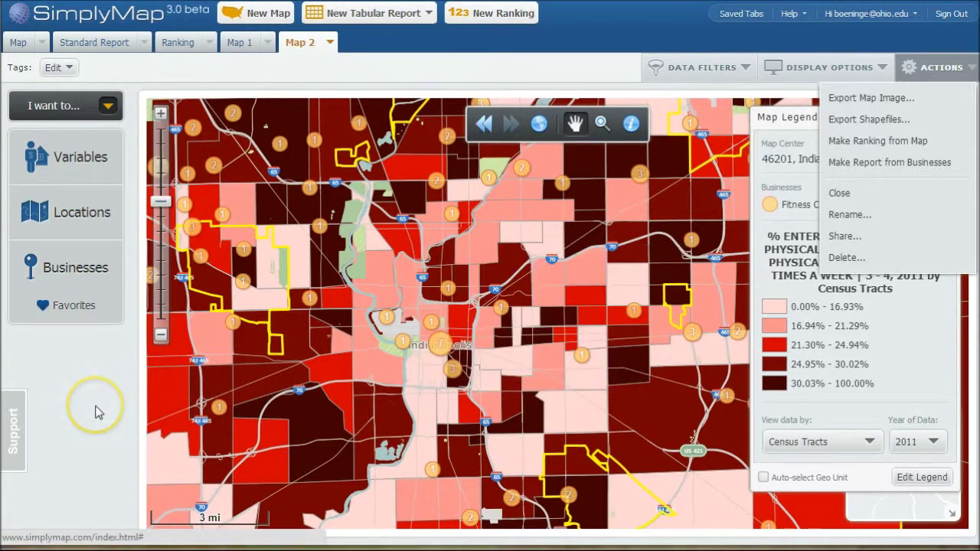
pyautogui.click(161, 335)
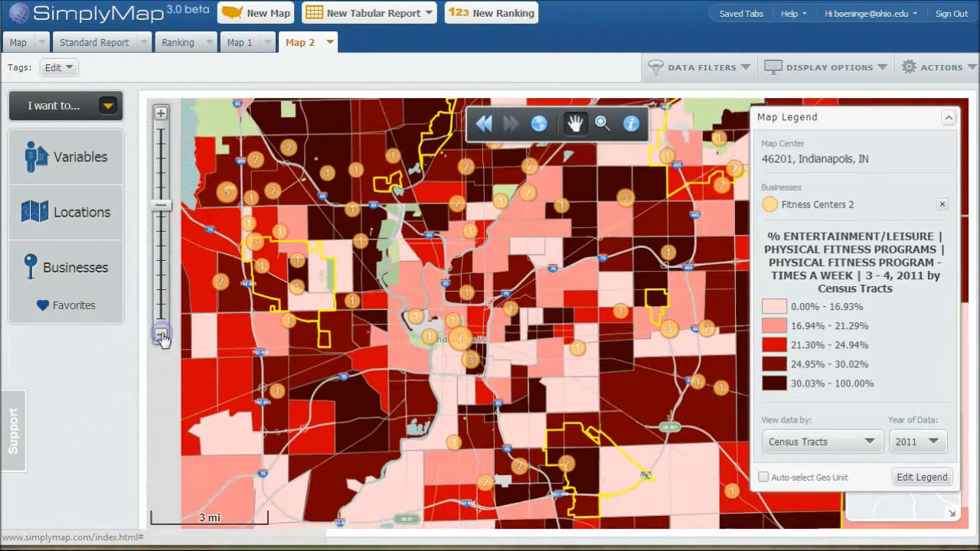
# Step: Zoom the map out to show the whole Indianapolis metro area
pyautogui.click(161, 335)
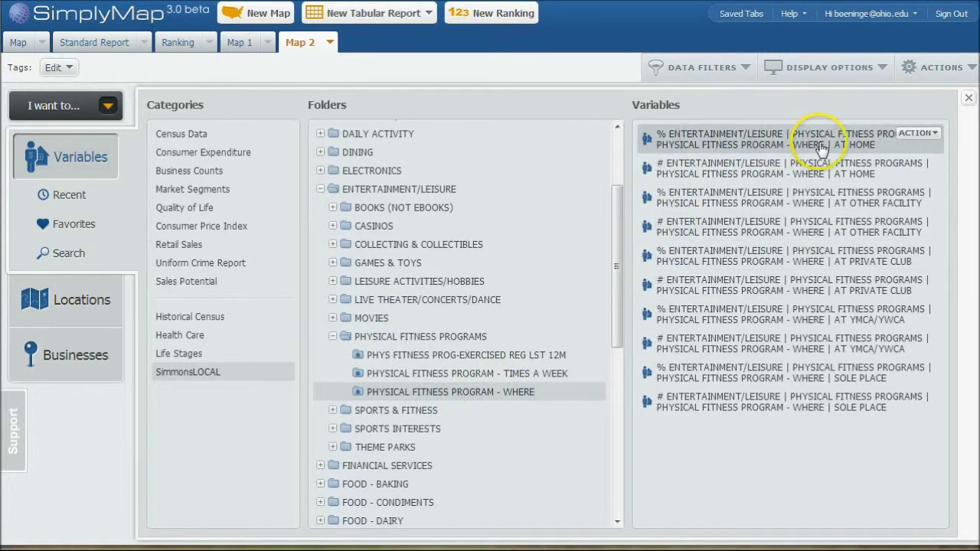
# Step: Use the first % Physical Fitness Program - Where | At Home row (2011) on the map
pyautogui.click(904, 138)
pyautogui.click(927, 135)
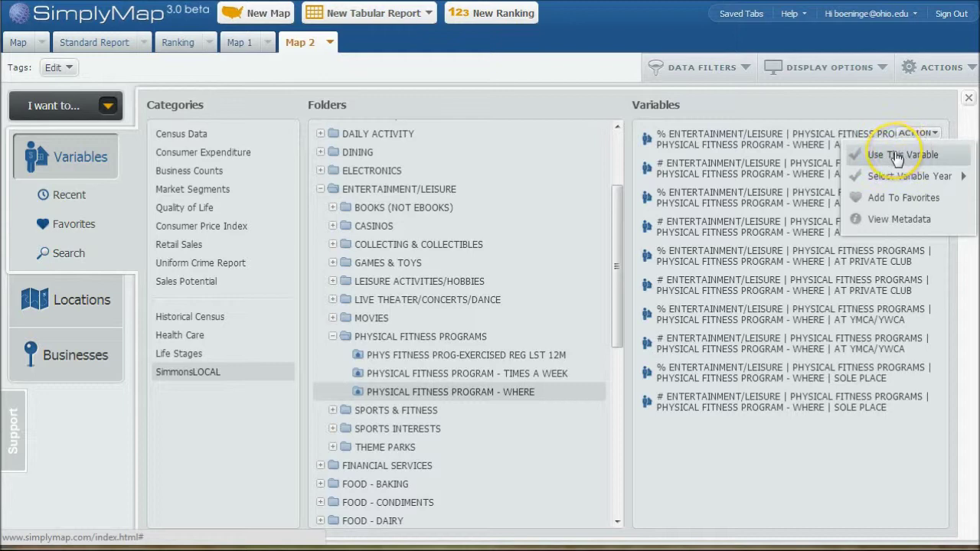
pyautogui.click(897, 157)
pyautogui.click(970, 101)
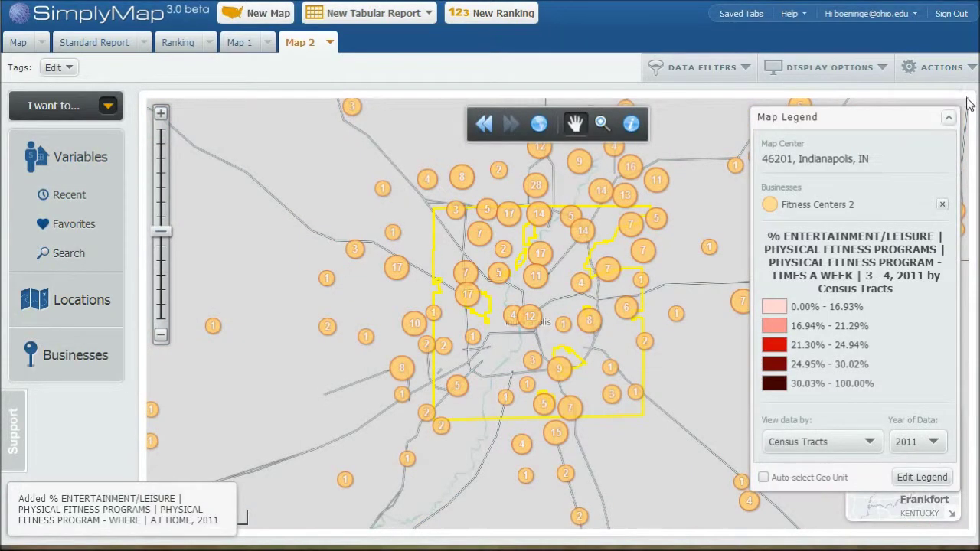
# Step: Close the Variables panel, then view details of a fitness-center marker on the at-home exercise map
pyautogui.click(863, 201)
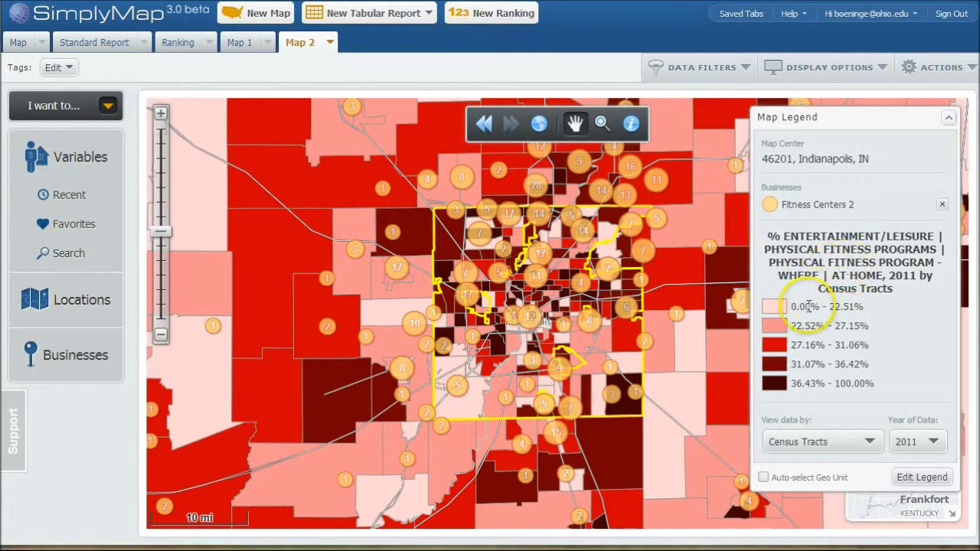
pyautogui.click(435, 388)
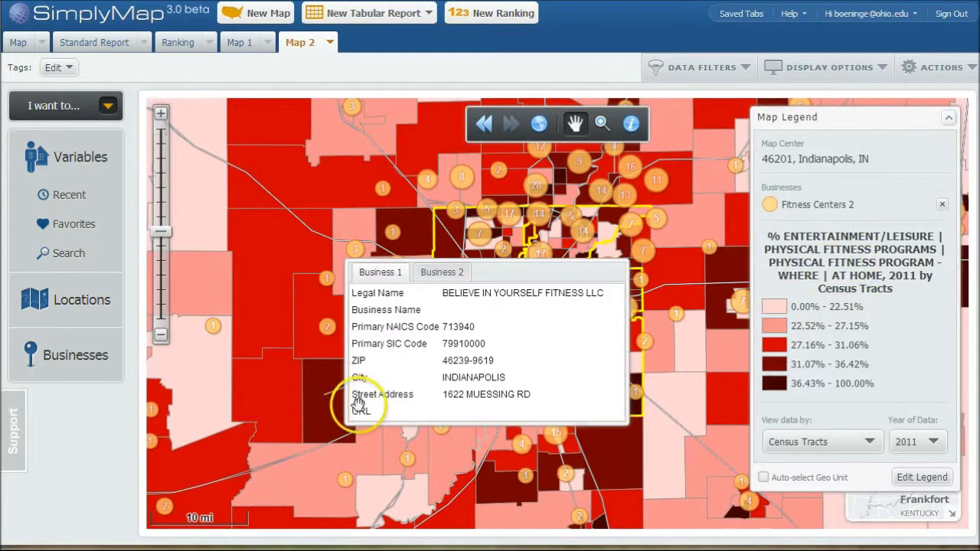